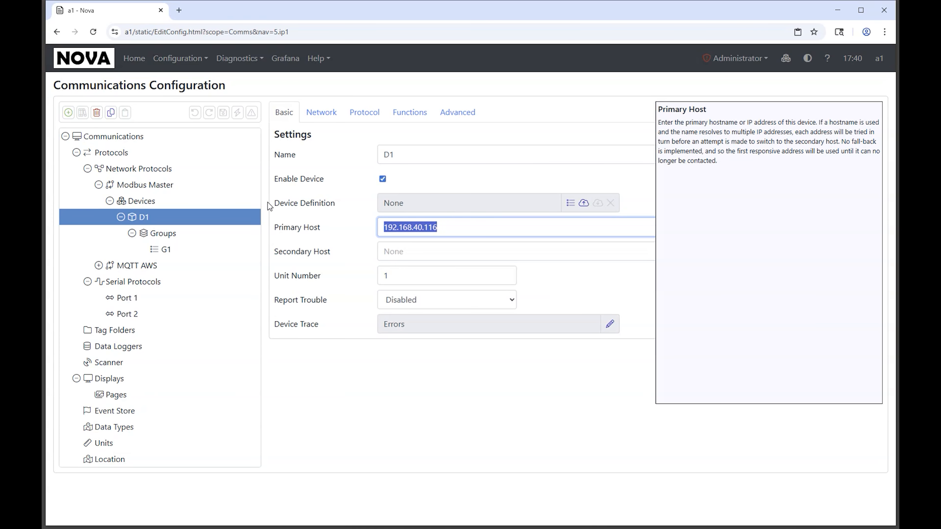
Step: Read the field help for device D1's Unit Number and Report Trouble settings and its advanced Minimum Scan setting
left_click(409, 254)
left_click(402, 273)
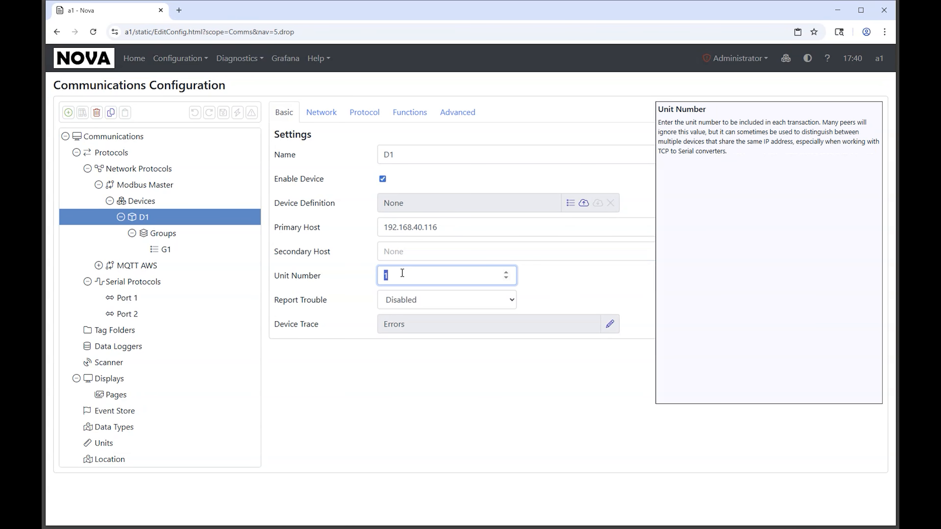
left_click(421, 301)
left_click(421, 301)
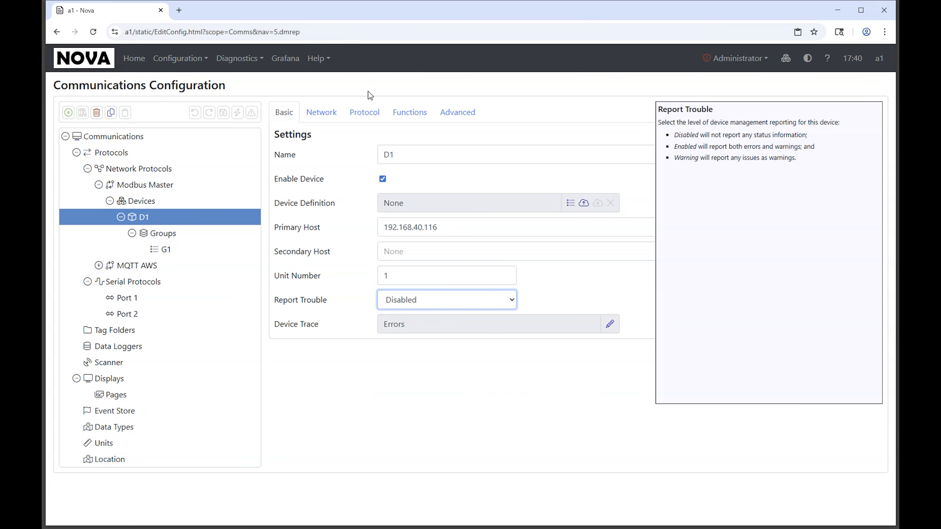
left_click(753, 229)
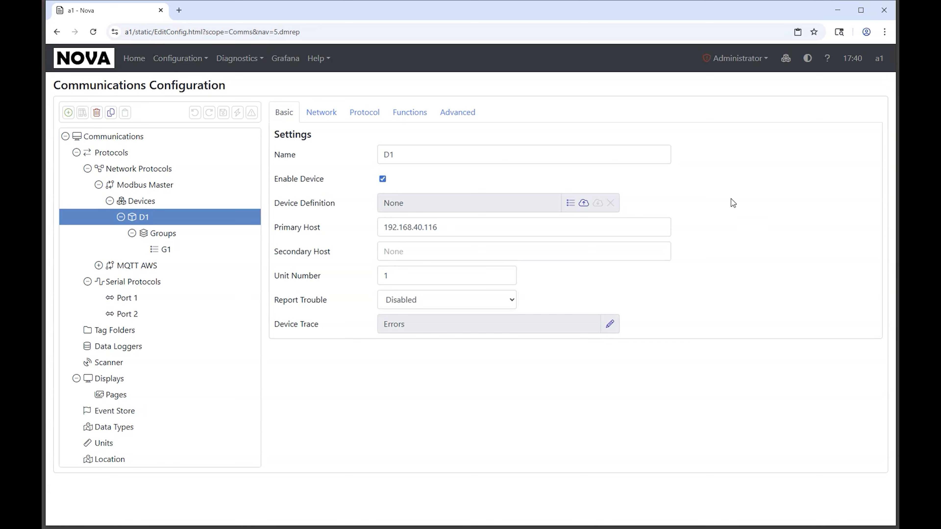
left_click(446, 114)
left_click(413, 175)
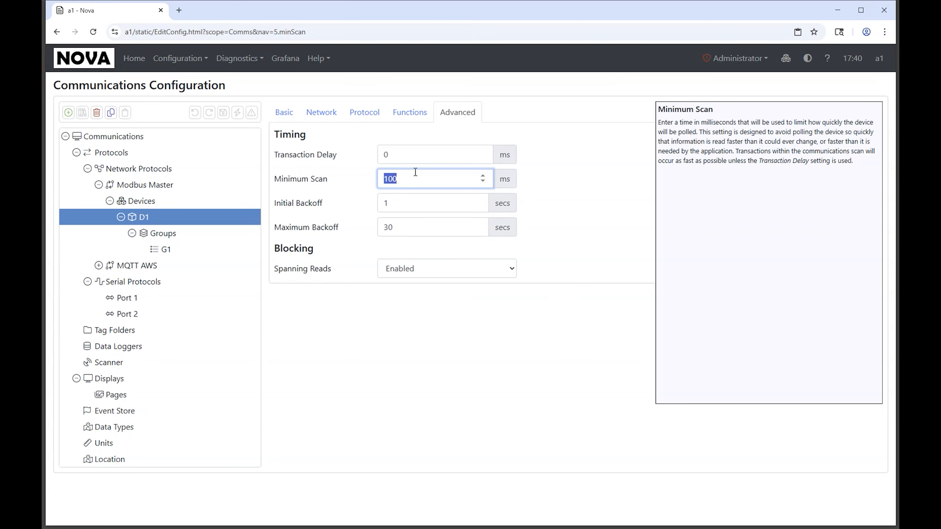
Step: Go to the home page, view its context help topic and return
left_click(134, 58)
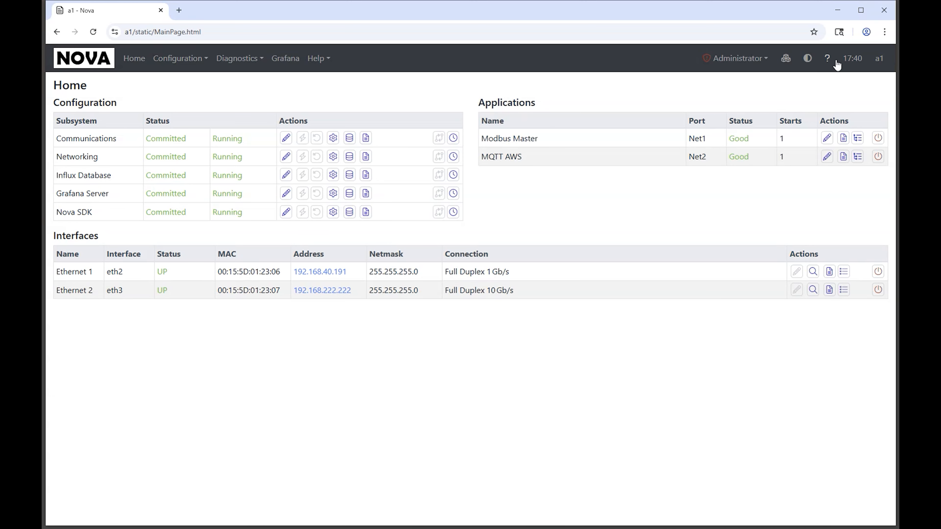
left_click(827, 60)
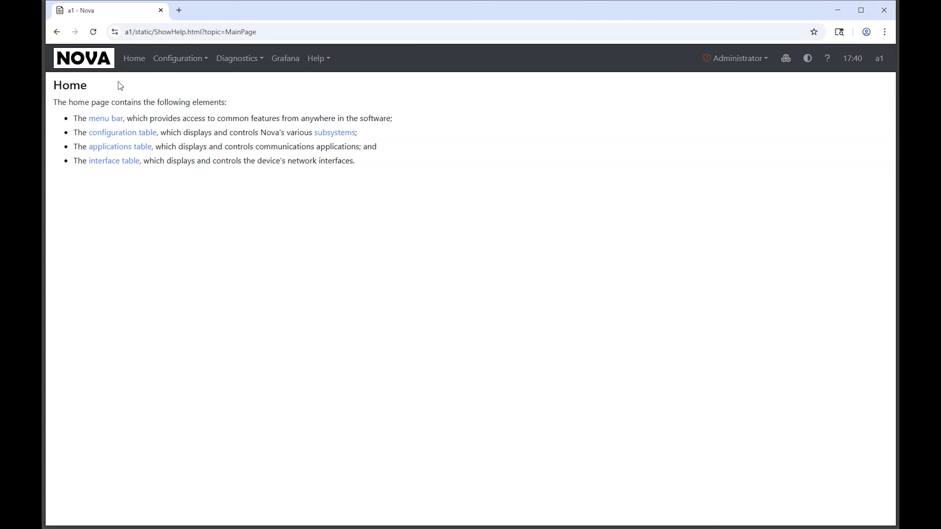
left_click(133, 60)
Step: Browse the help contents through the Subsystems, communications and Functions topics, ending back on the home page
left_click(318, 59)
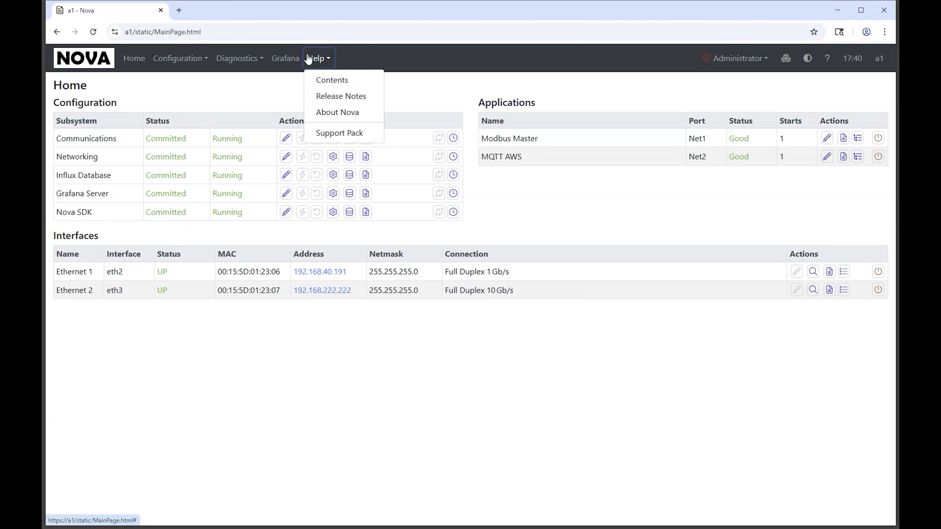
left_click(330, 80)
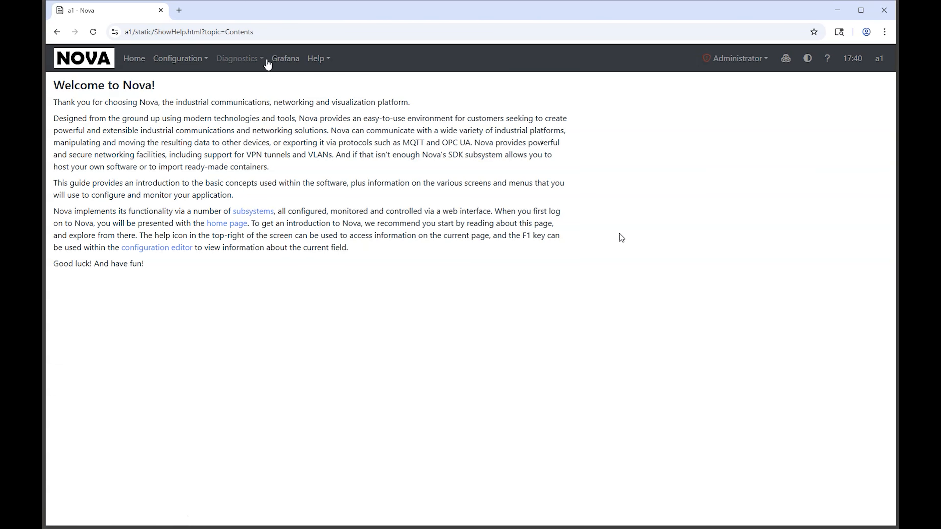
left_click(257, 211)
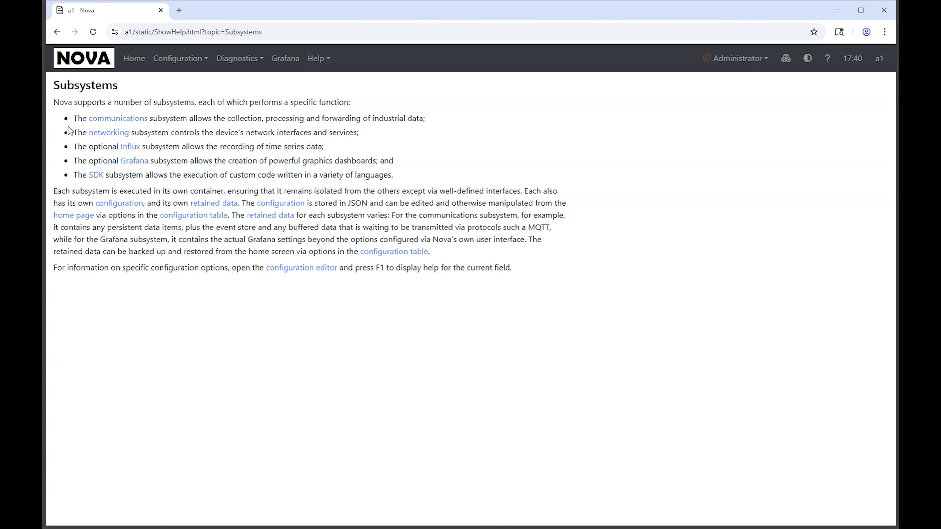
left_click(118, 119)
left_click(158, 141)
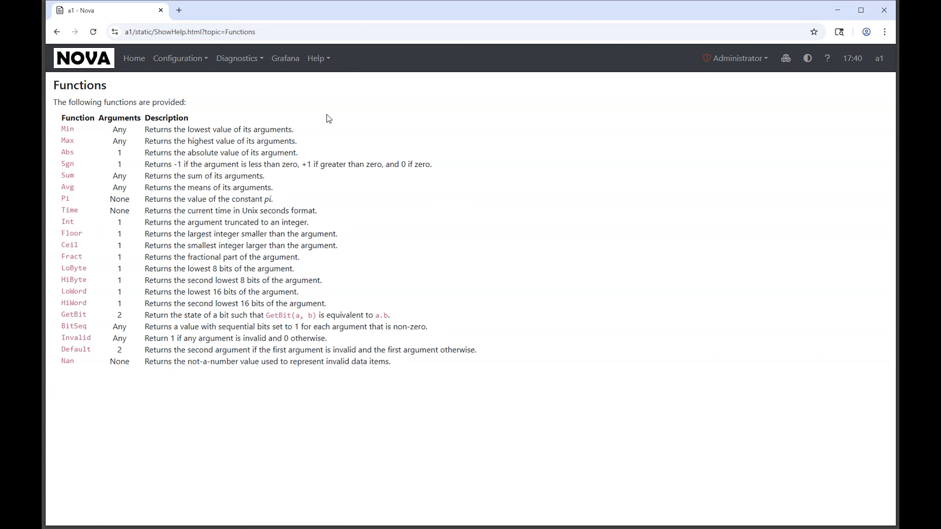
left_click(132, 59)
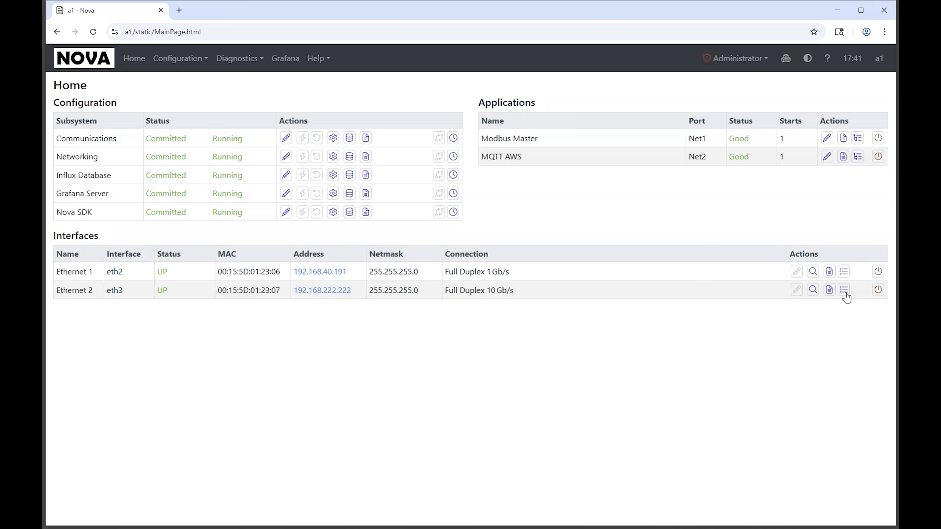
Step: Examine the Modbus Master application status, including device D1's status and group G1's status and data
left_click(857, 138)
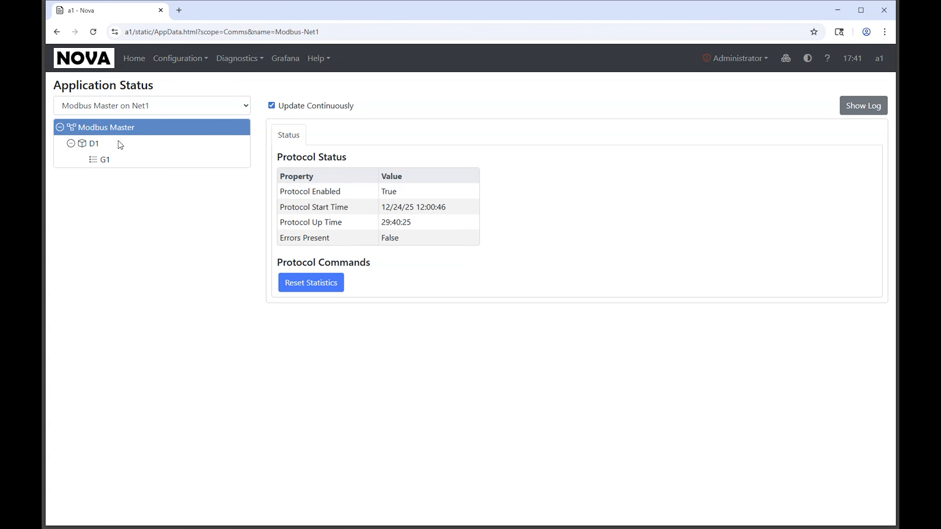
left_click(90, 144)
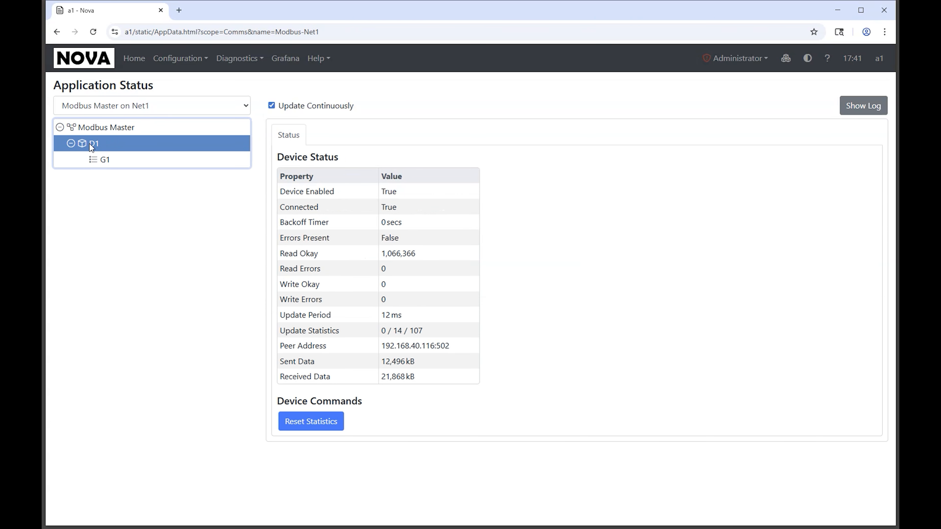
left_click(114, 160)
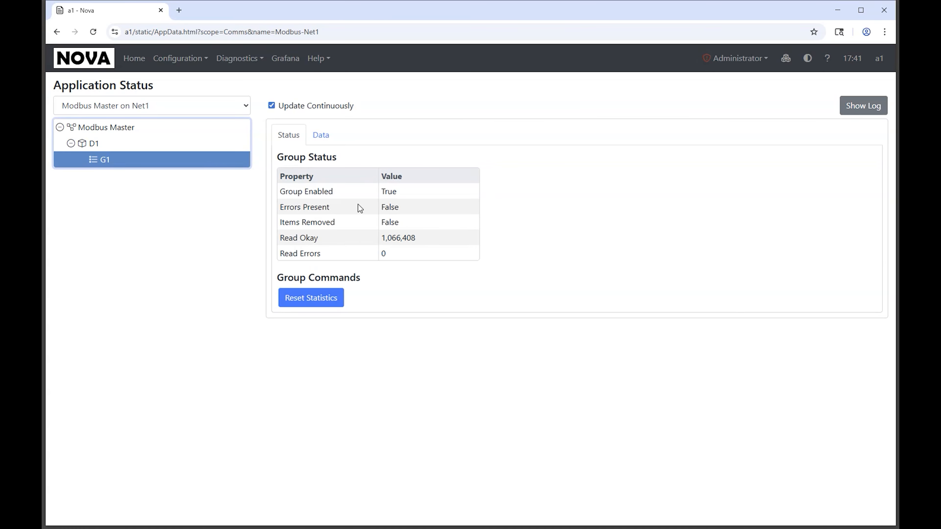
left_click(321, 135)
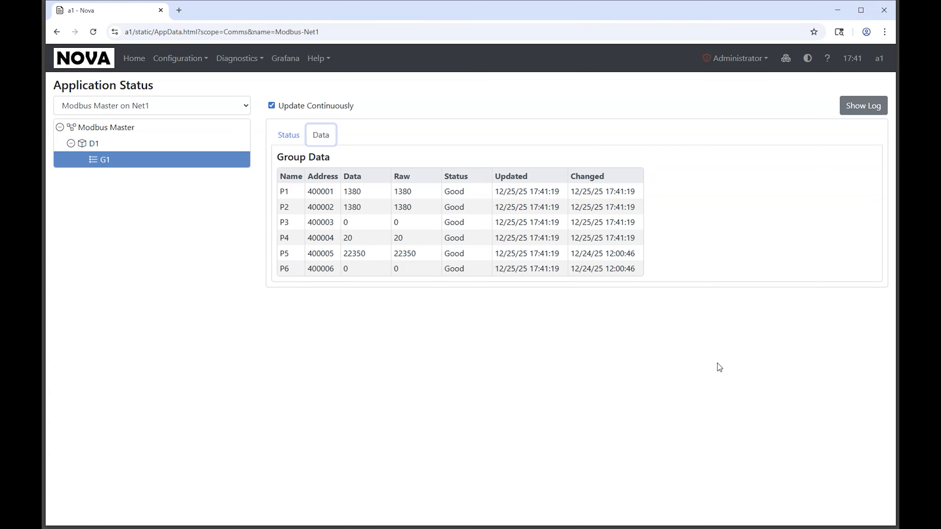
left_click(131, 58)
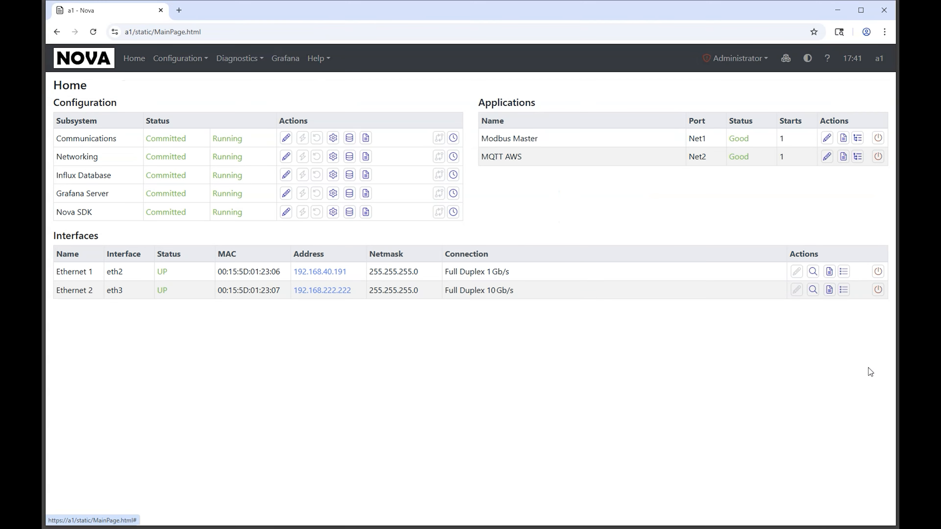
Step: Examine the Ethernet 1 interface's status details and its network log
left_click(843, 271)
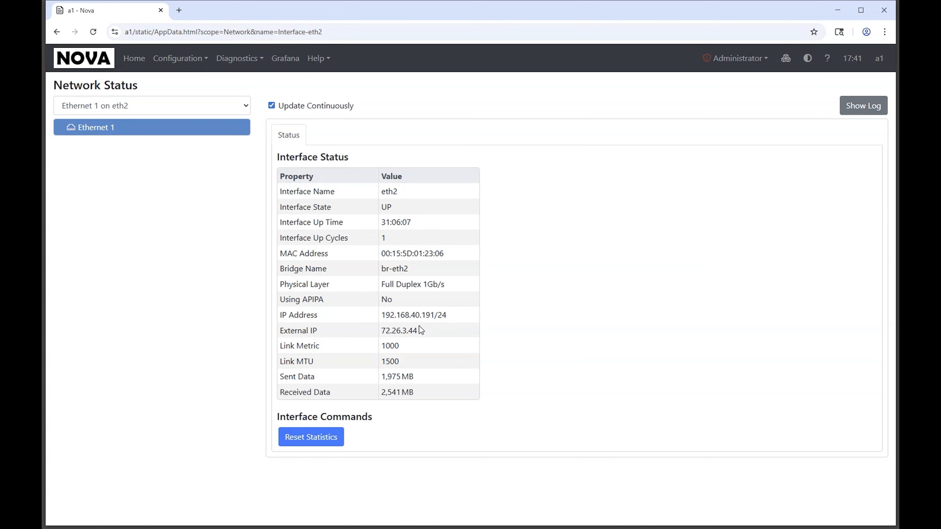
left_click(134, 58)
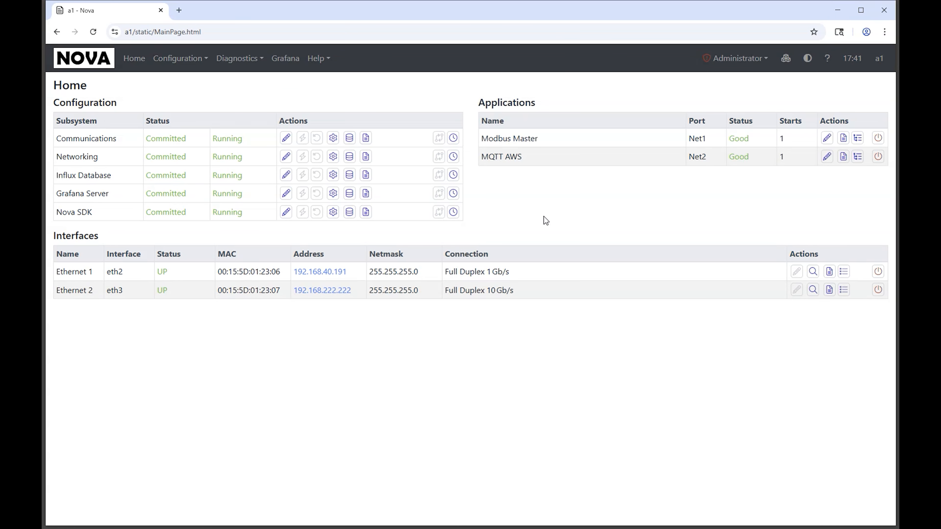
left_click(829, 271)
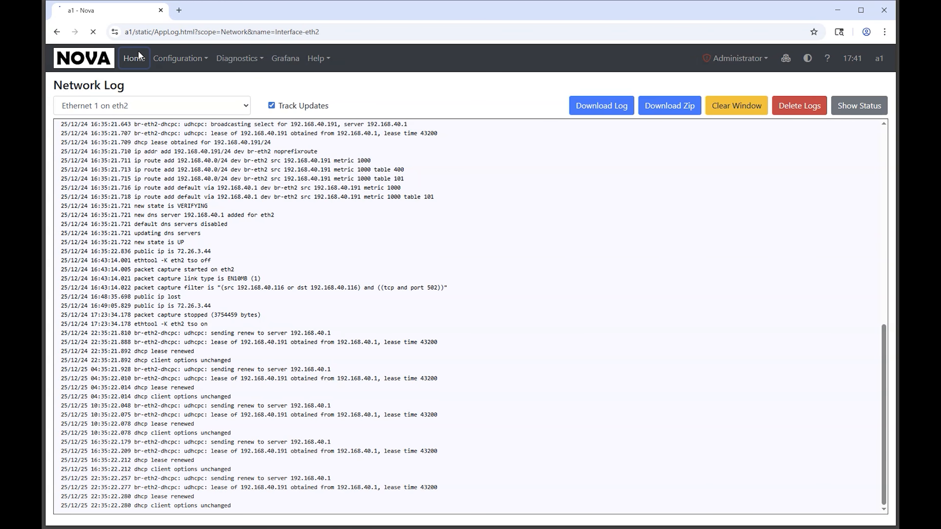
left_click(134, 59)
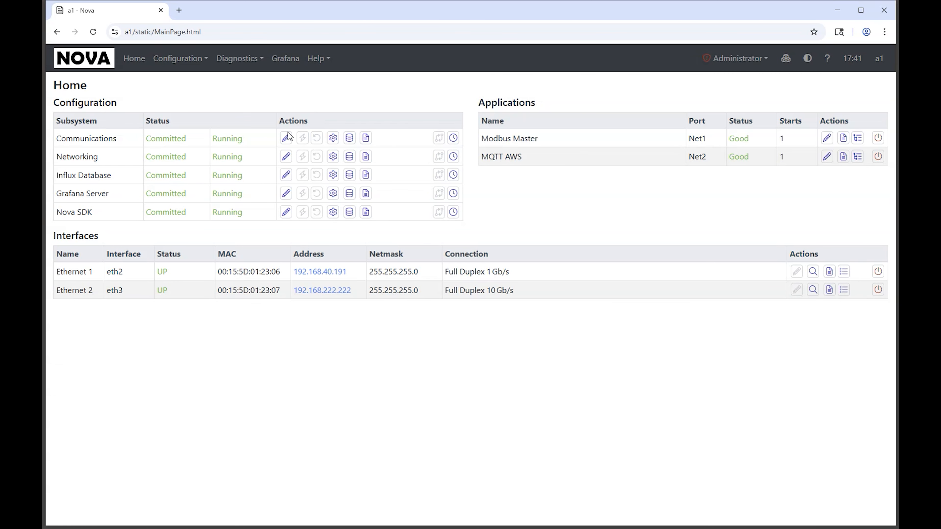
Step: In the Communications configuration, add Status and Transactions to the device trace of Modbus Master device D1
left_click(287, 138)
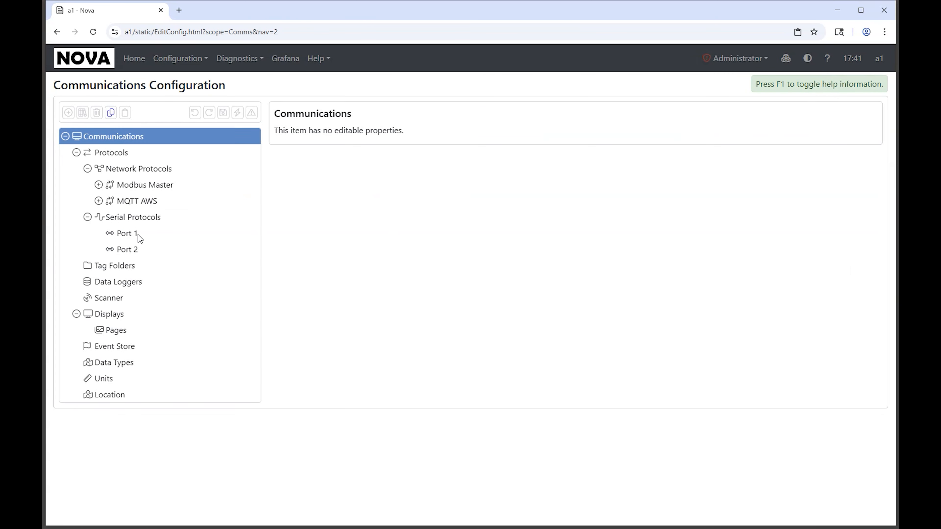
left_click(128, 188)
left_click(146, 218)
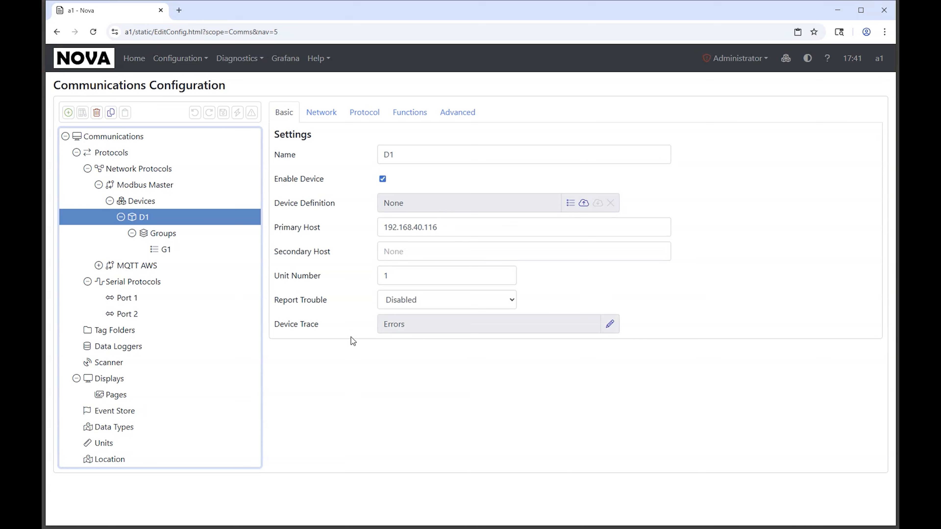
left_click(611, 324)
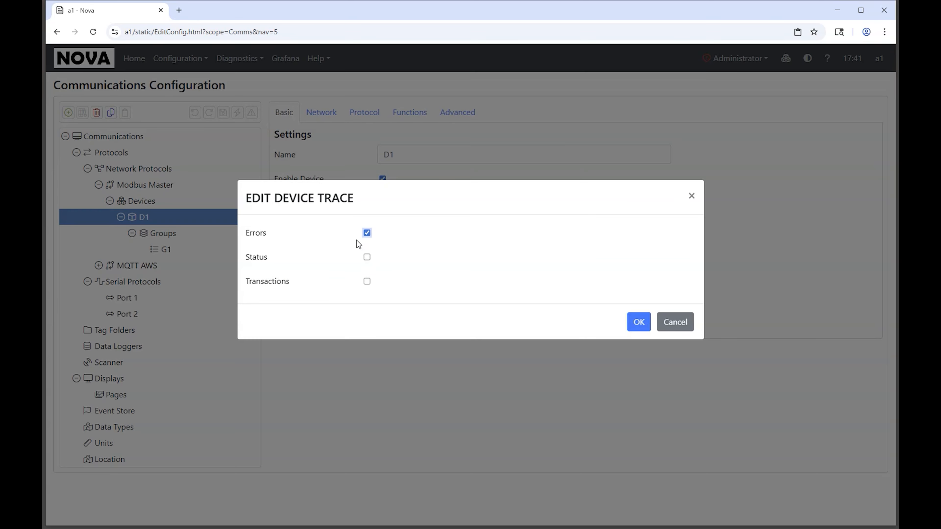
left_click(367, 257)
left_click(367, 281)
left_click(640, 324)
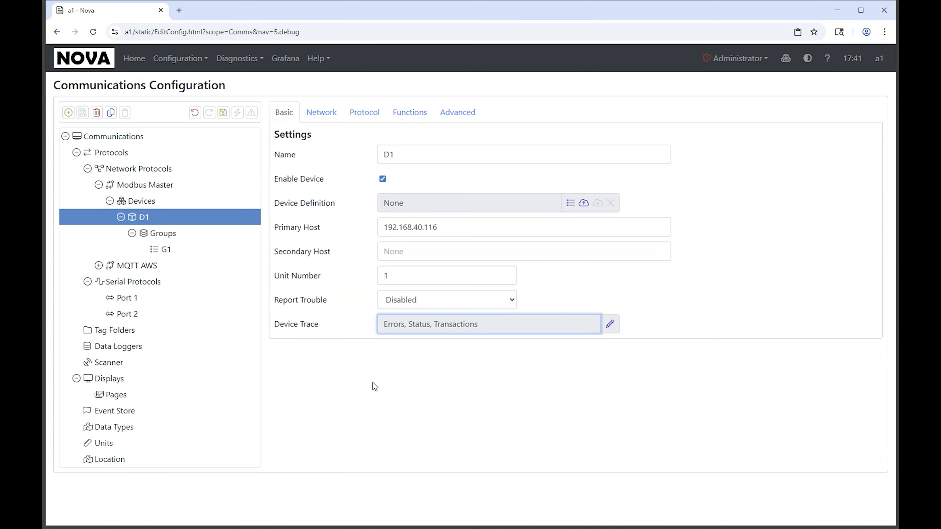
left_click(339, 316)
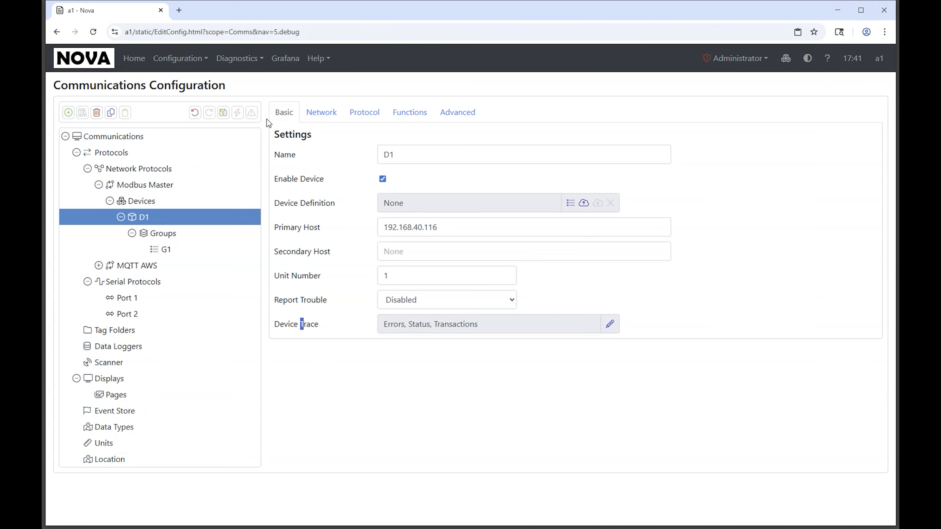
Step: Add Session and Data to device D1's network trace
left_click(317, 112)
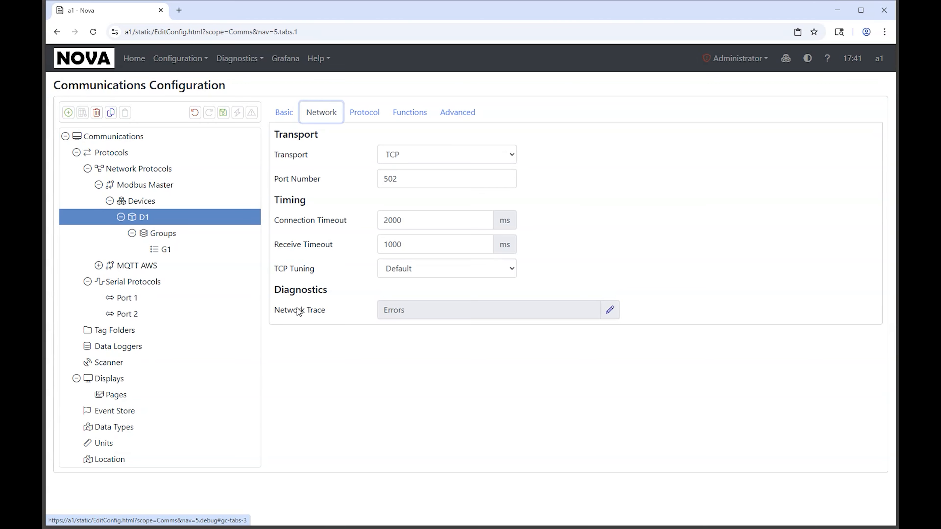
left_click(610, 309)
left_click(367, 245)
left_click(367, 269)
left_click(639, 334)
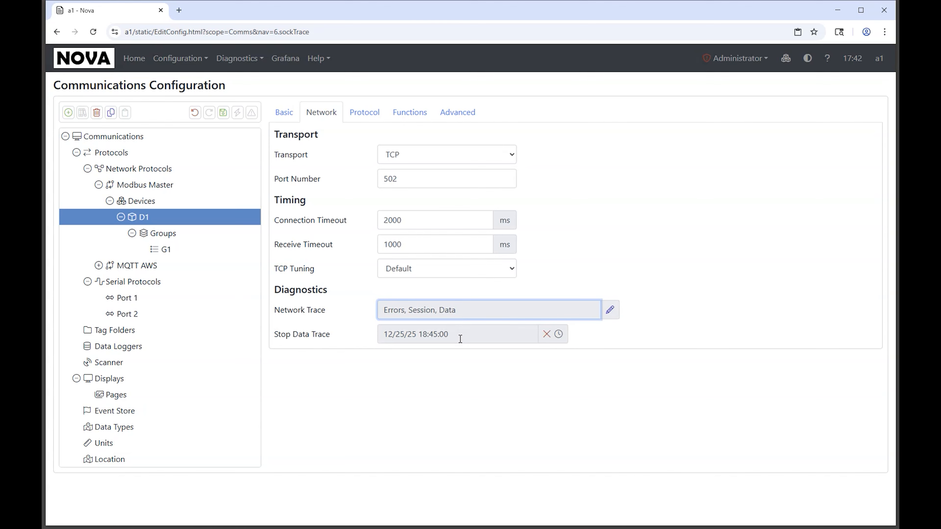
Step: Start clearing the Stop Data Trace time but decline it, and return to the home page without saving the configuration changes
left_click(546, 334)
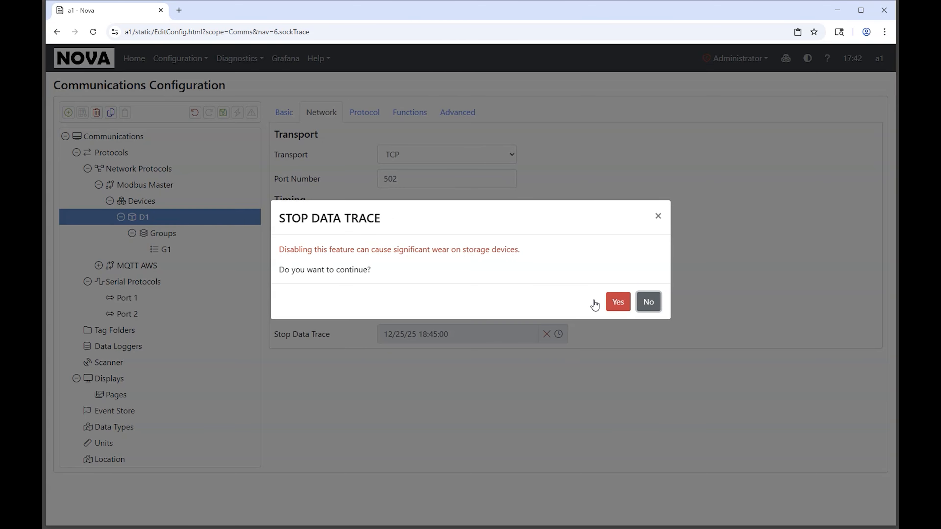
left_click(642, 306)
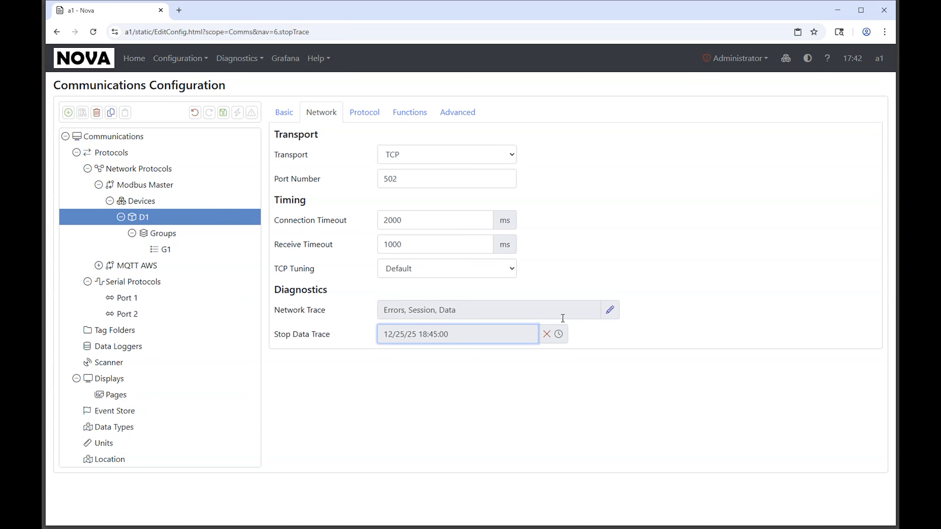
left_click(136, 62)
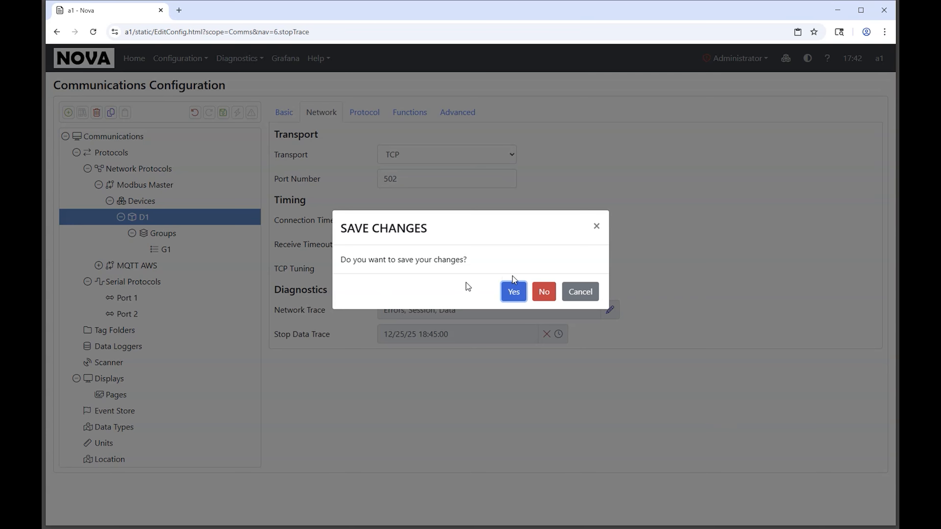
left_click(544, 293)
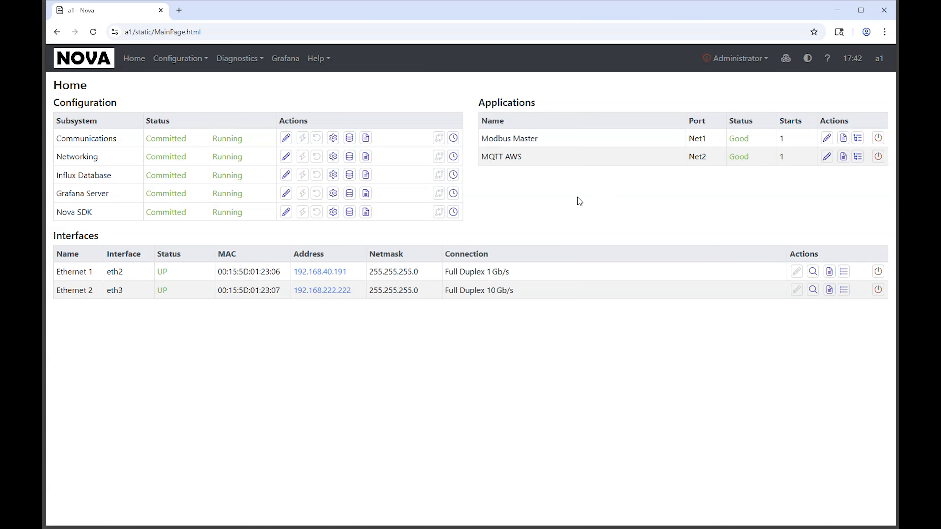
Step: Start a packet capture on Ethernet 1 with all packet types disabled except TCP port 502 for host D1 (192.168.40.116)
left_click(812, 272)
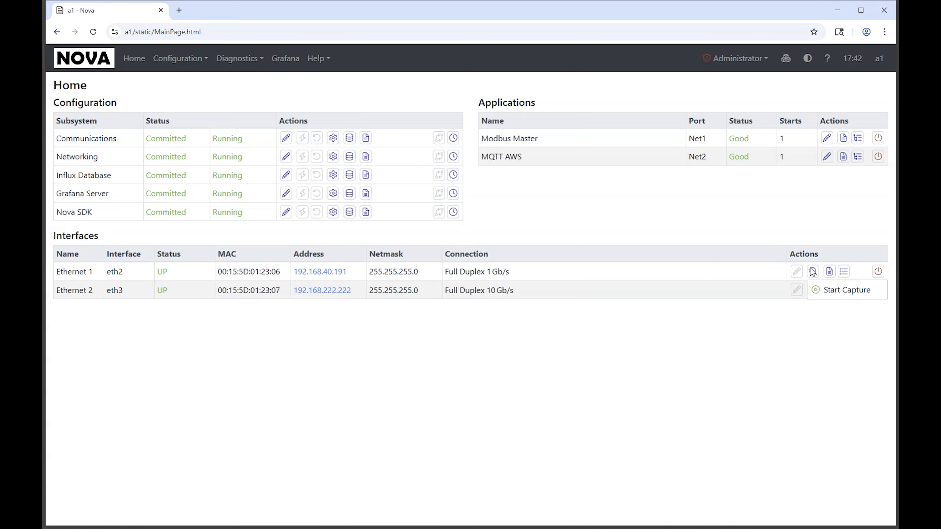
left_click(821, 293)
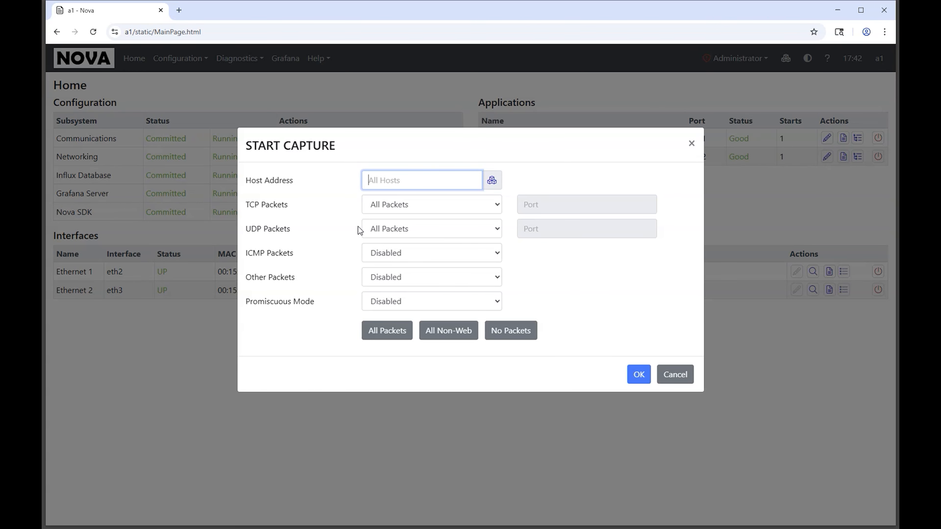
left_click(511, 331)
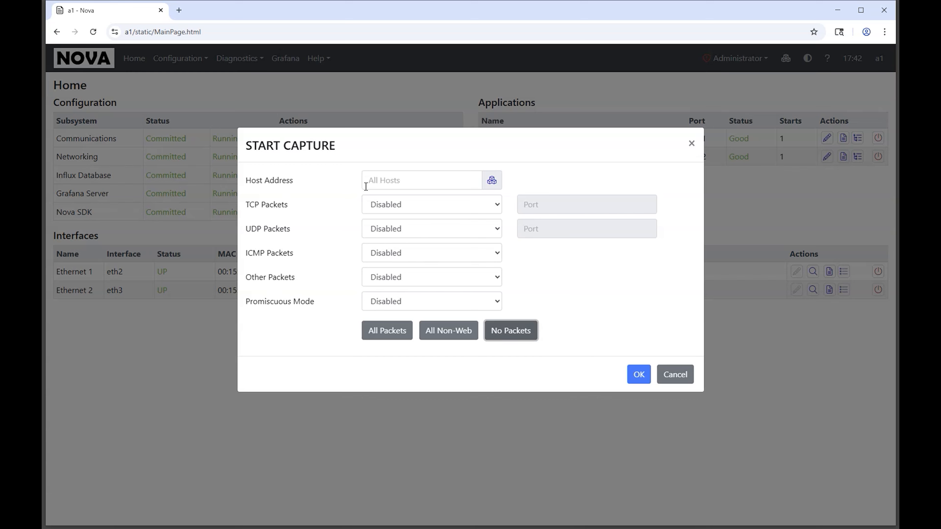
left_click(493, 181)
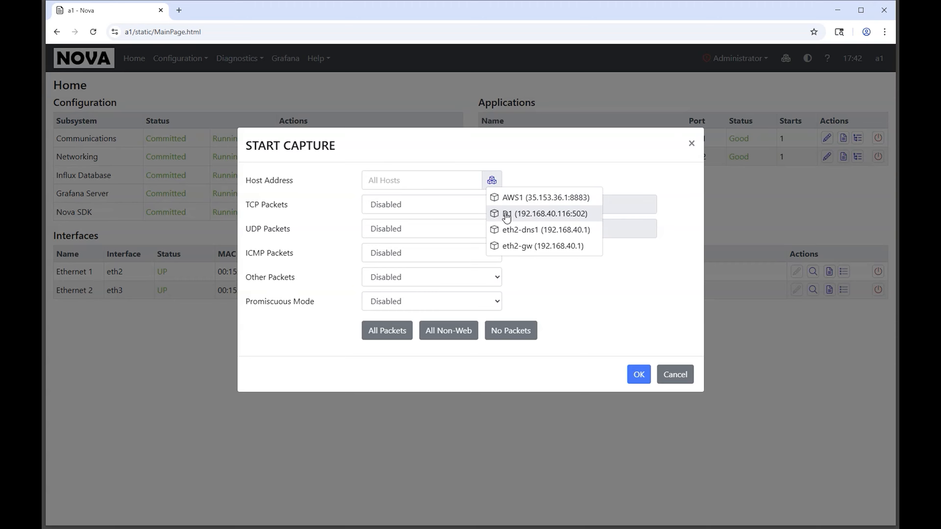
left_click(576, 215)
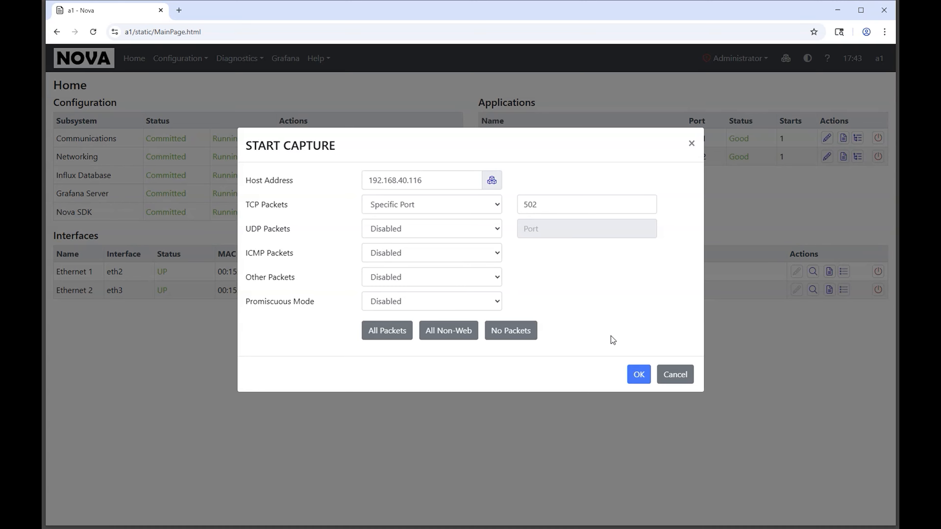
left_click(638, 375)
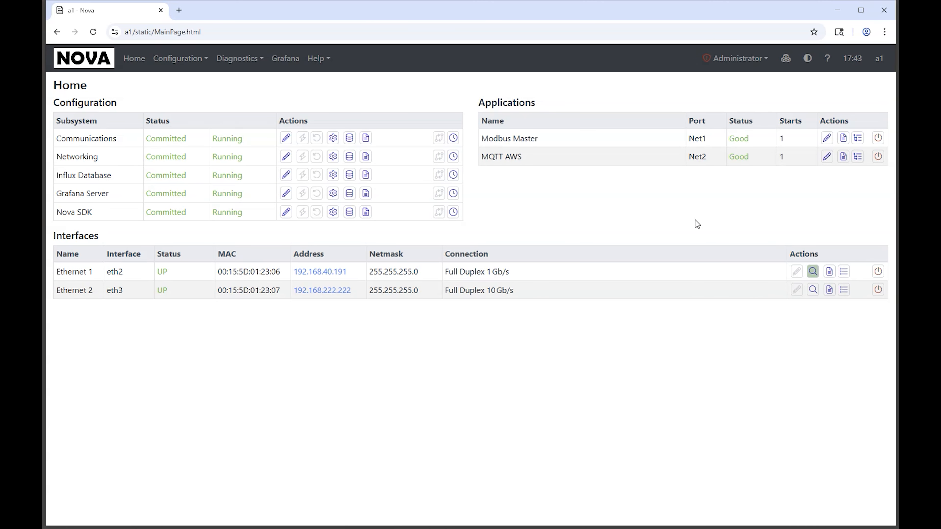
Step: Stop the Ethernet 1 packet capture, and check the device's System Information page for diagnostic dumps before returning home
left_click(813, 272)
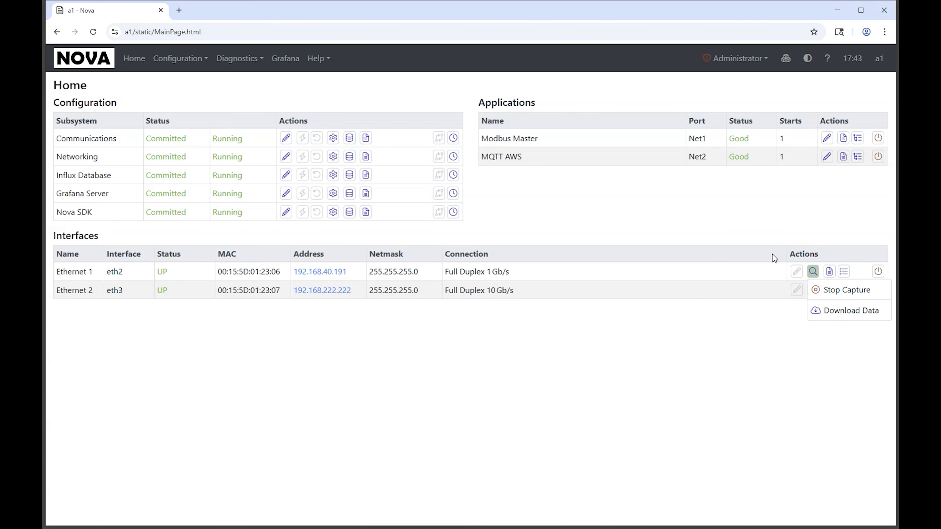
left_click(839, 311)
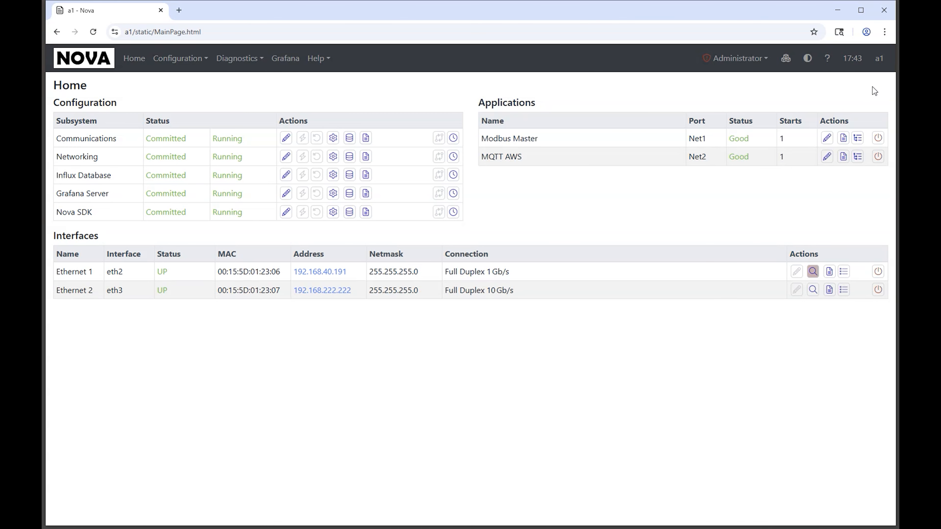
left_click(879, 59)
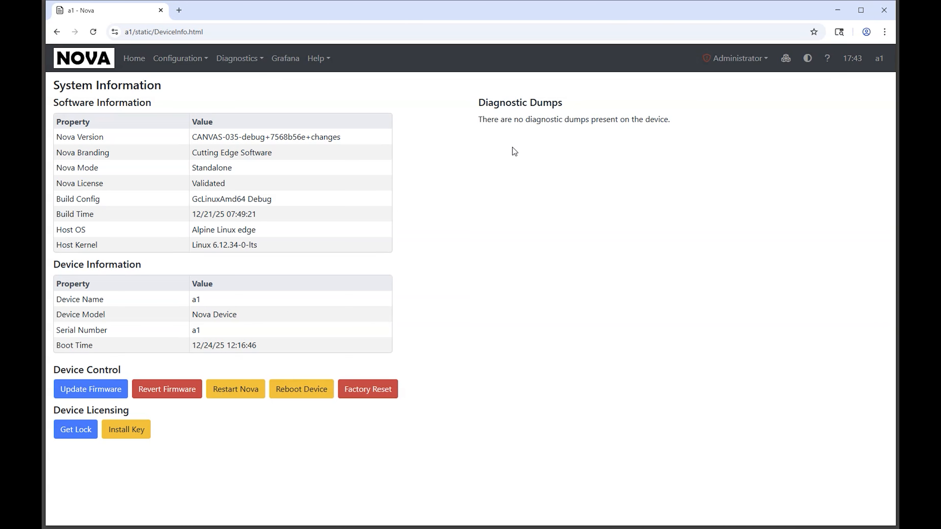
left_click(134, 58)
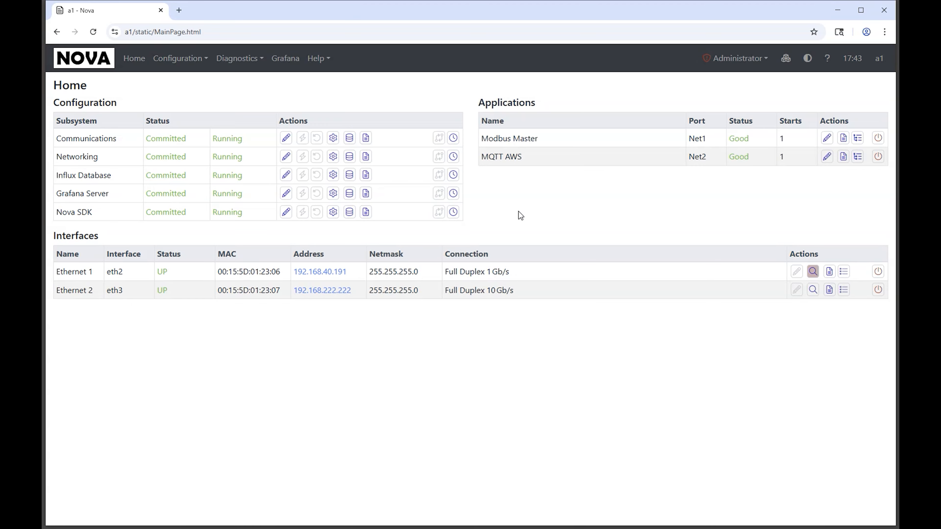
Step: Clear the captured packet data from the Ethernet 1 interface
left_click(813, 272)
left_click(829, 326)
Step: Generate and download a support pack for the device, and return to the home page
left_click(318, 58)
left_click(331, 134)
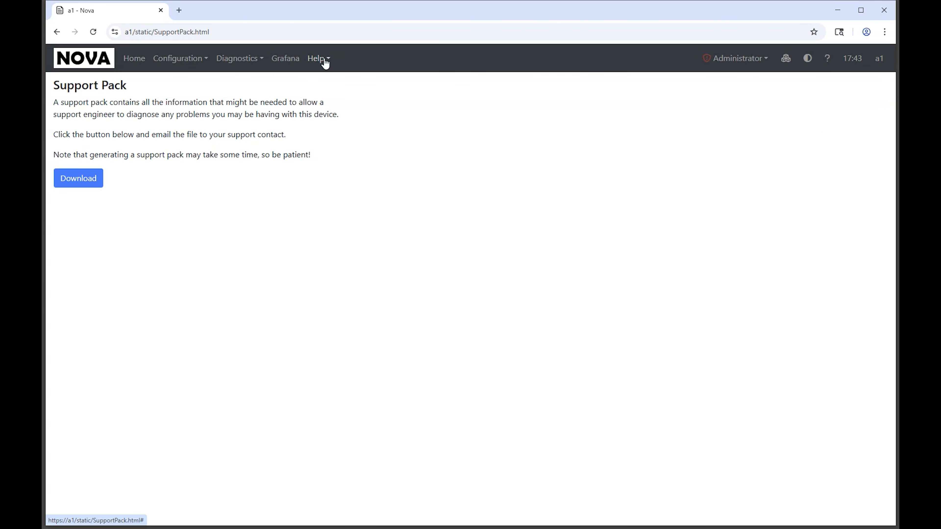
left_click(75, 181)
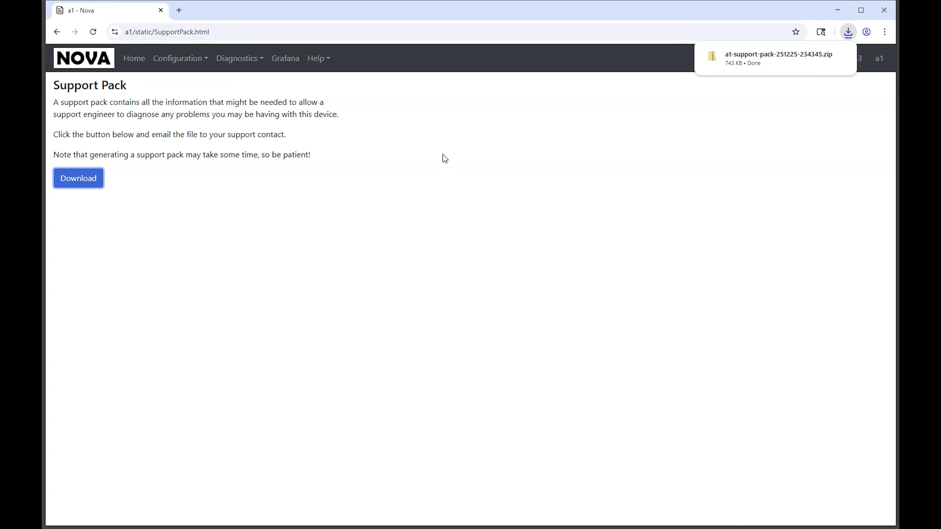
left_click(300, 138)
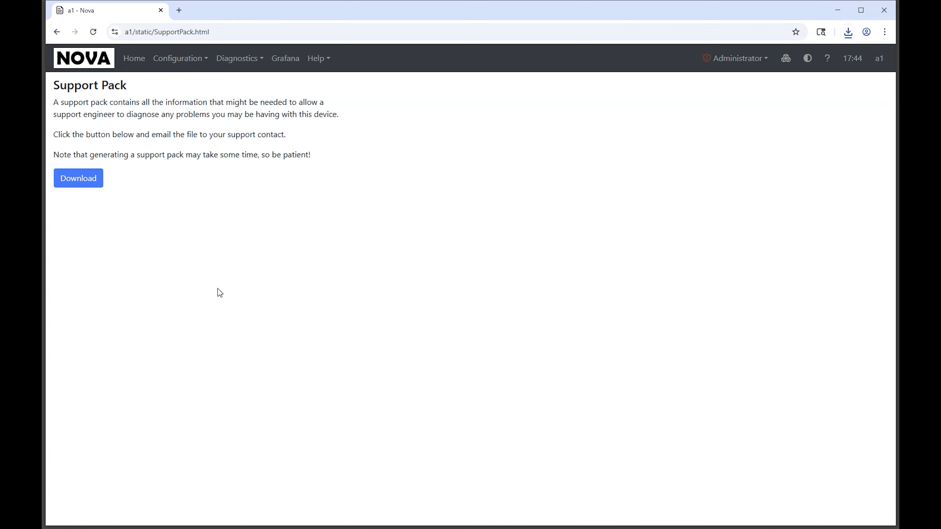
left_click(135, 58)
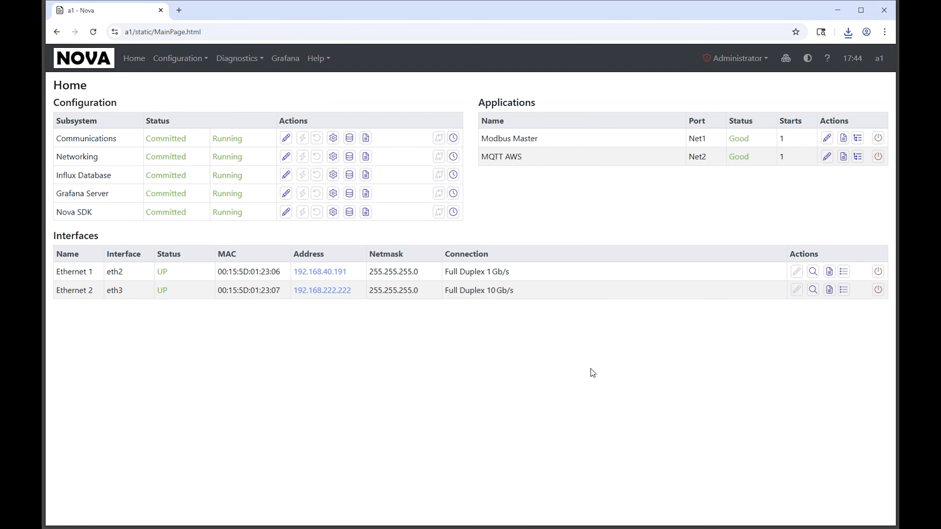